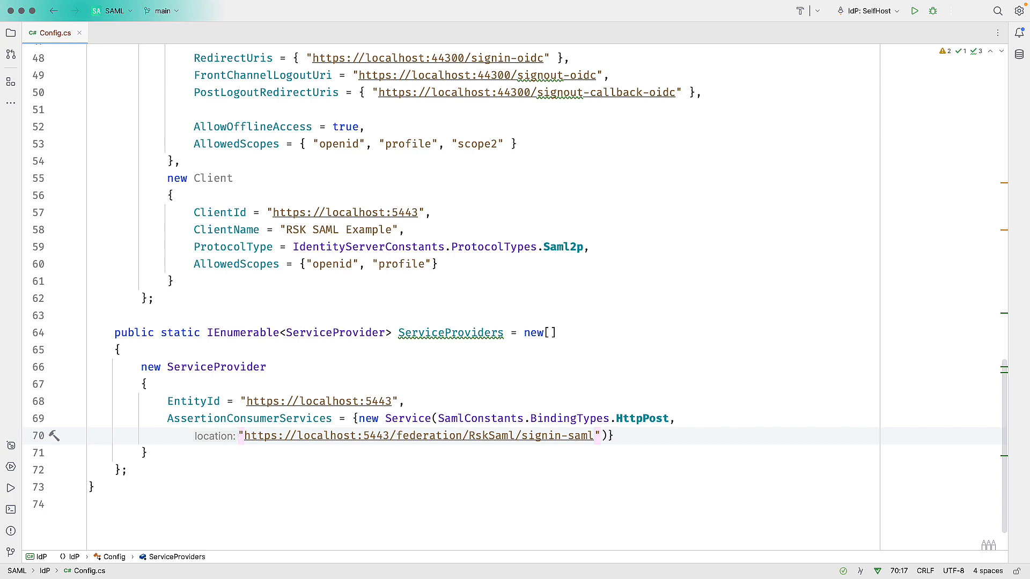
# Run the adminui project from the IDE.
pyautogui.click(779, 212)
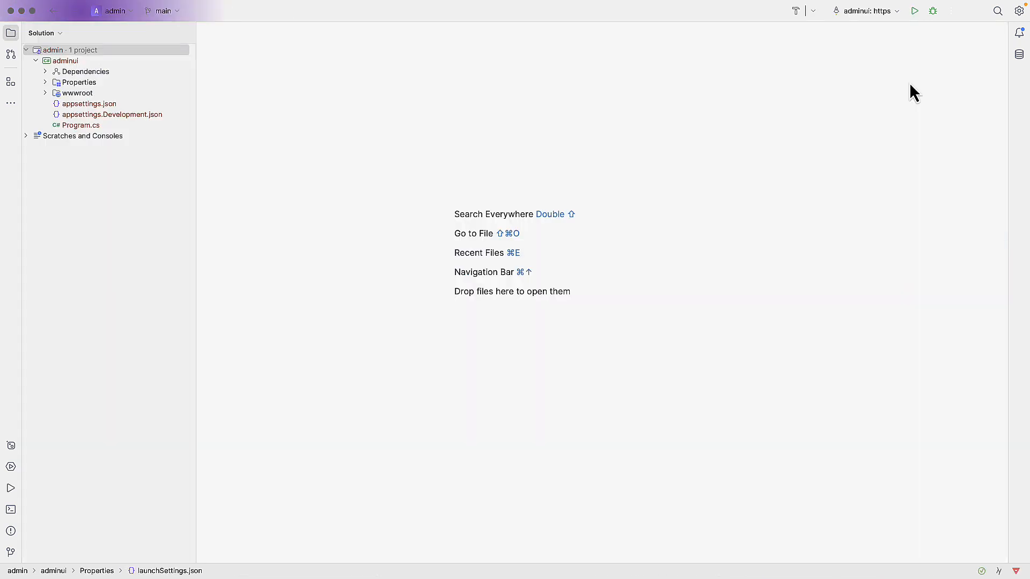
pyautogui.click(915, 11)
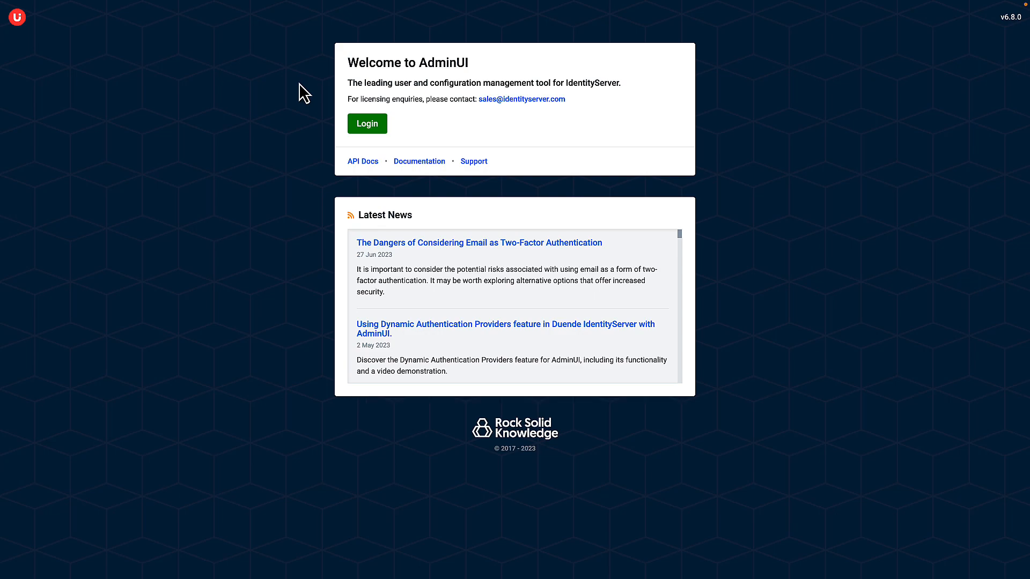
# Log in to AdminUI with the administrator's e-mail address and account password.
pyautogui.click(370, 127)
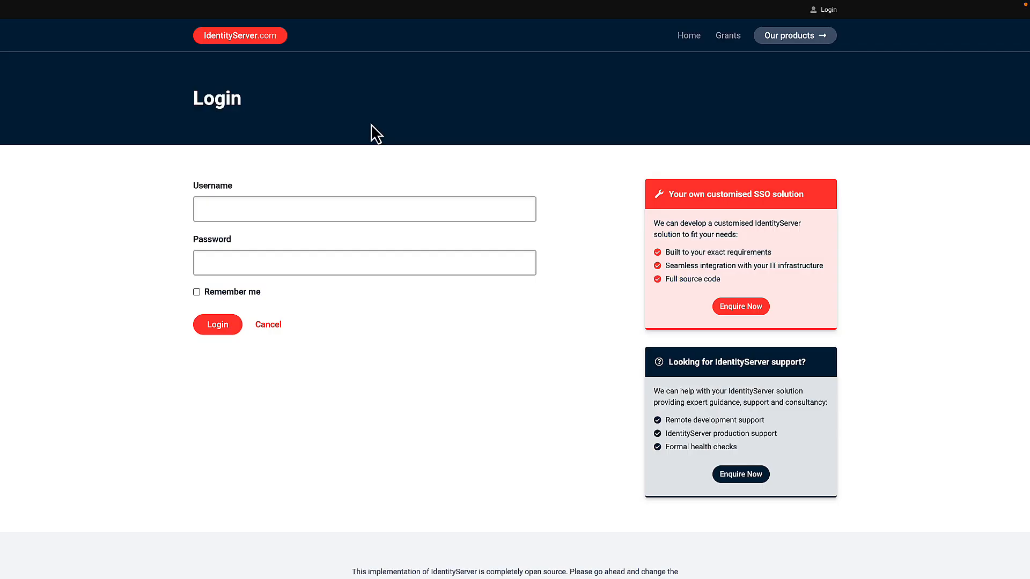
pyautogui.click(338, 216)
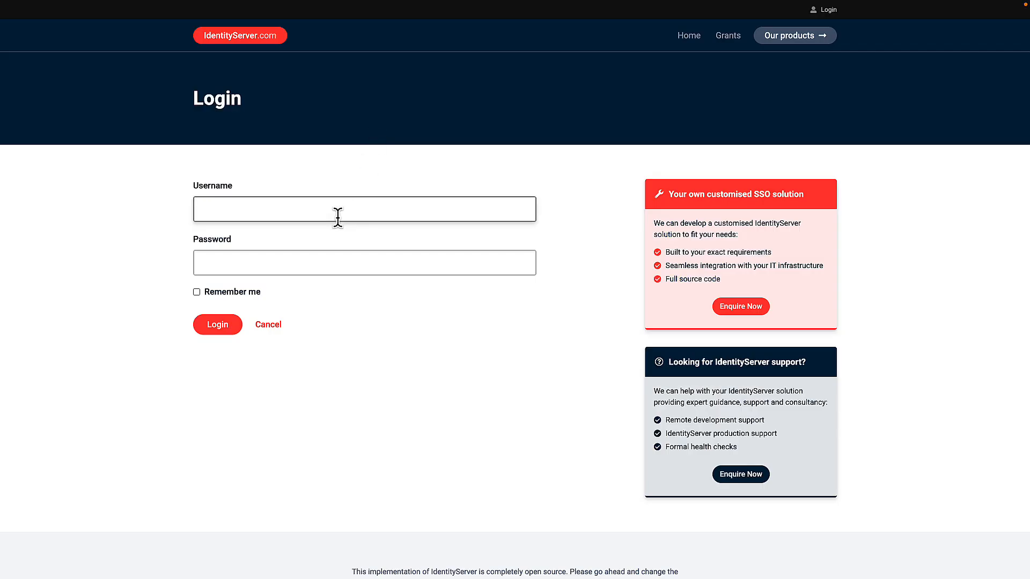
pyautogui.press('Tab')
pyautogui.write('••••••••')
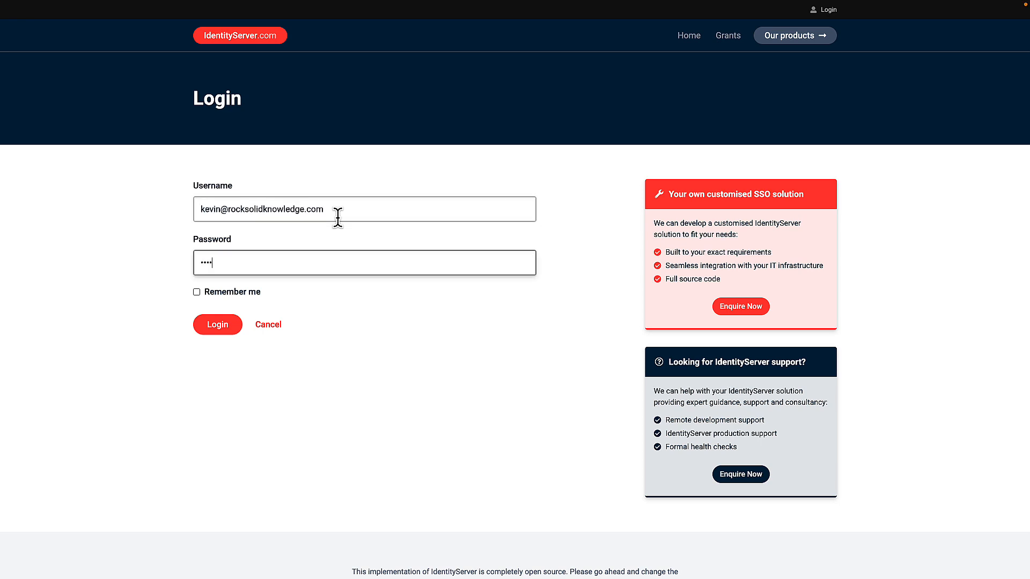
pyautogui.press('Return')
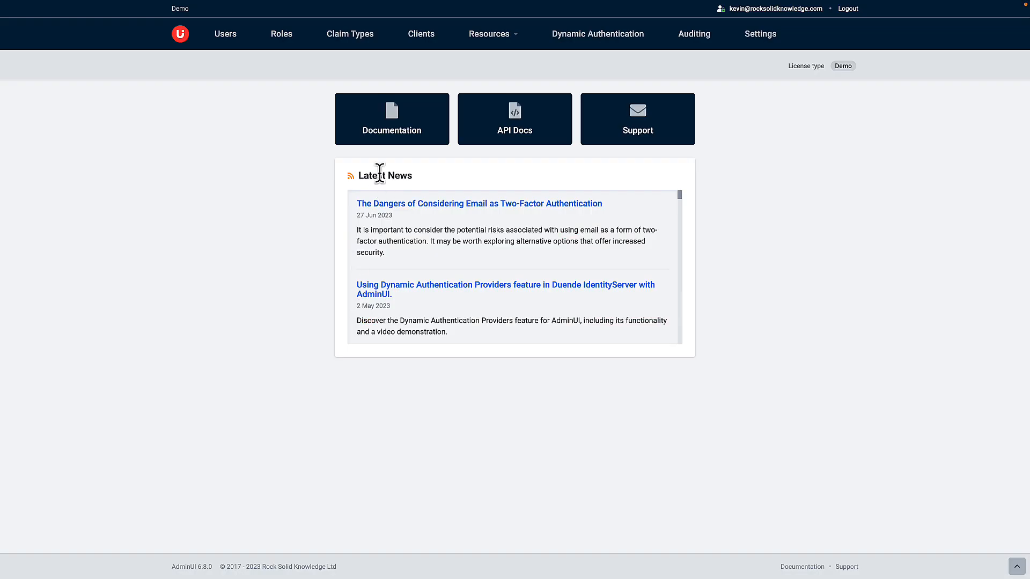
# Start adding a new SAML Provider under Dynamic Authentication.
pyautogui.click(616, 47)
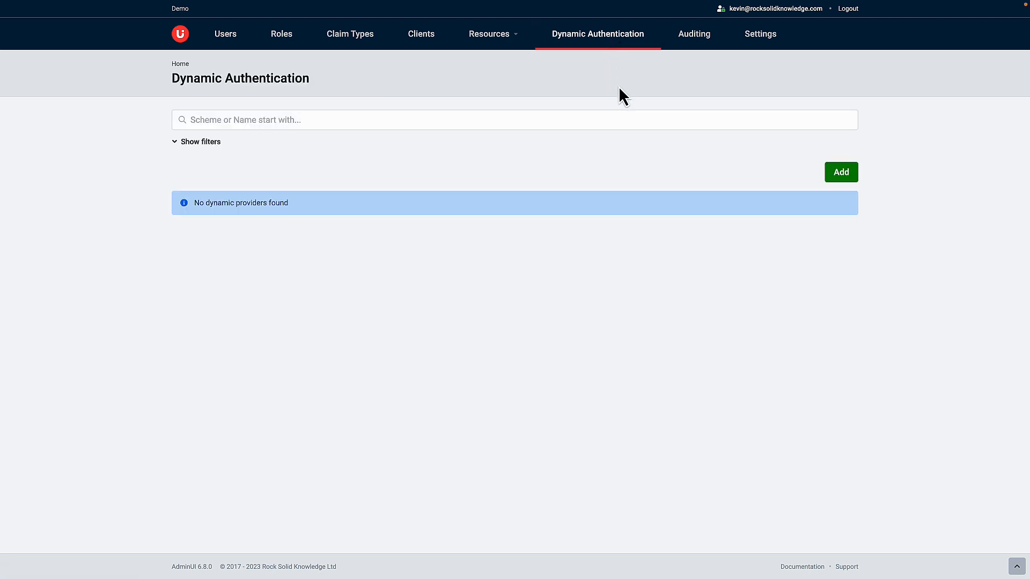
pyautogui.click(840, 180)
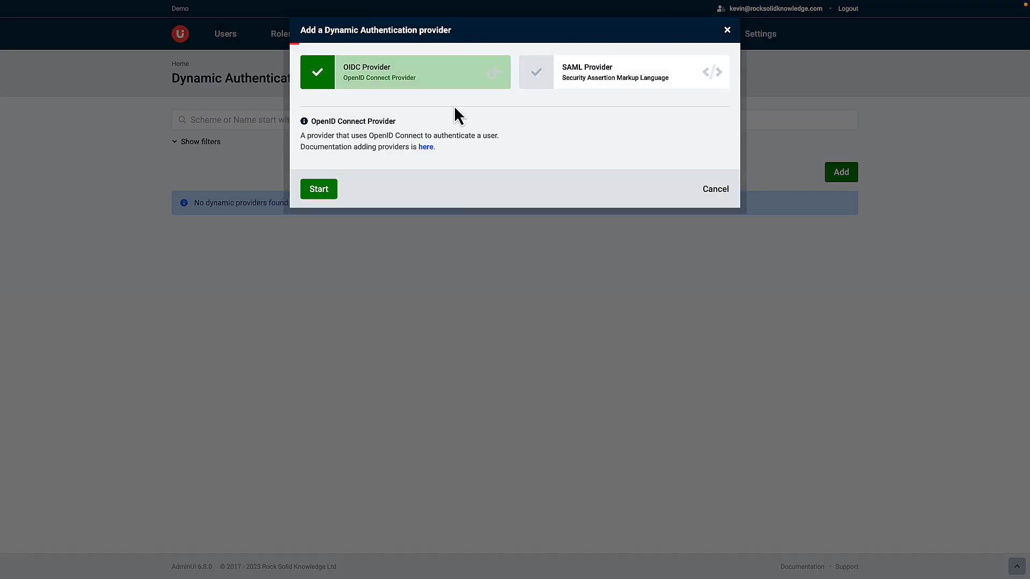
pyautogui.click(631, 75)
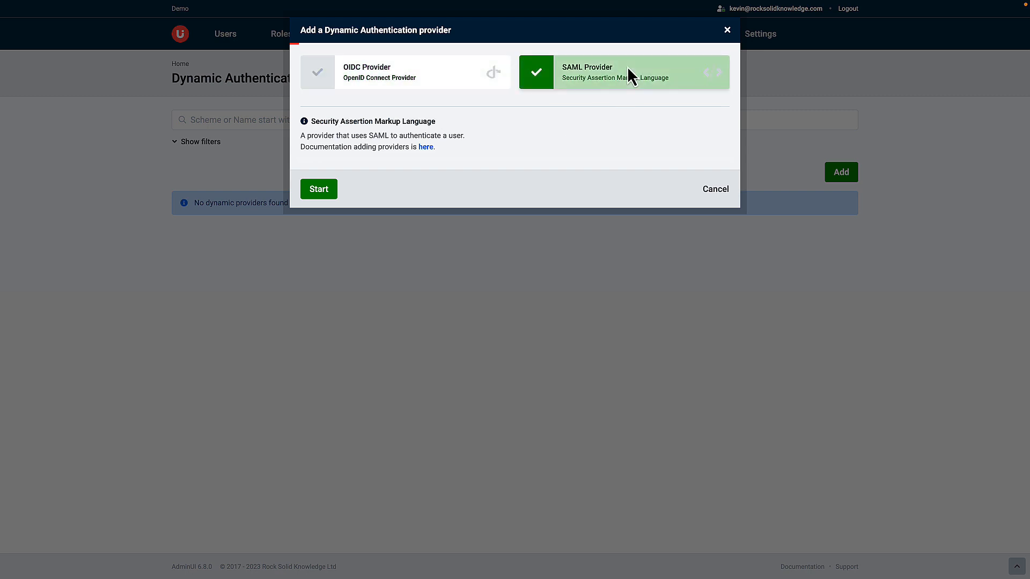
pyautogui.click(326, 190)
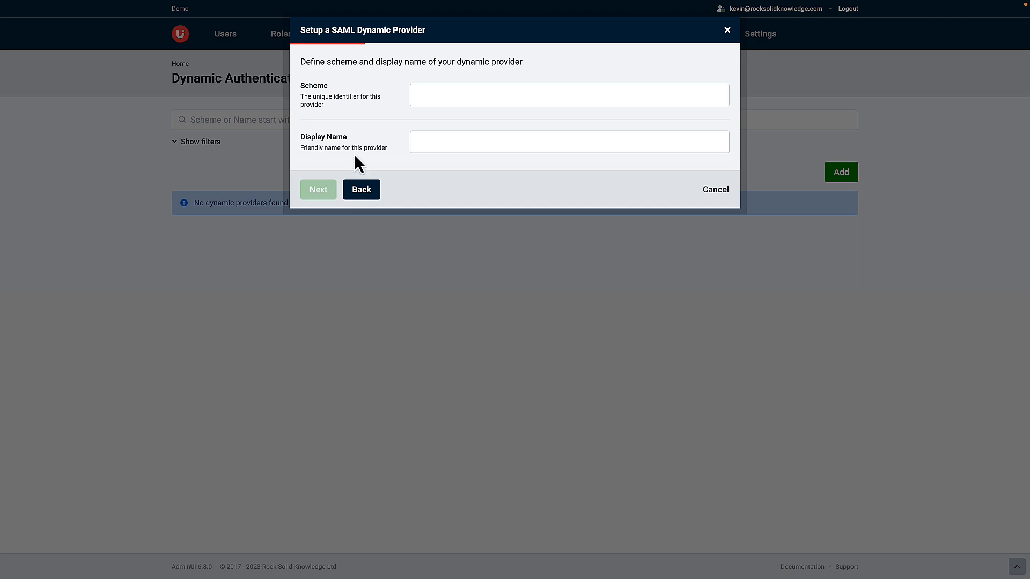
# Set the provider's scheme to RskSaml and display name to RSK Saml, and continue.
pyautogui.click(443, 94)
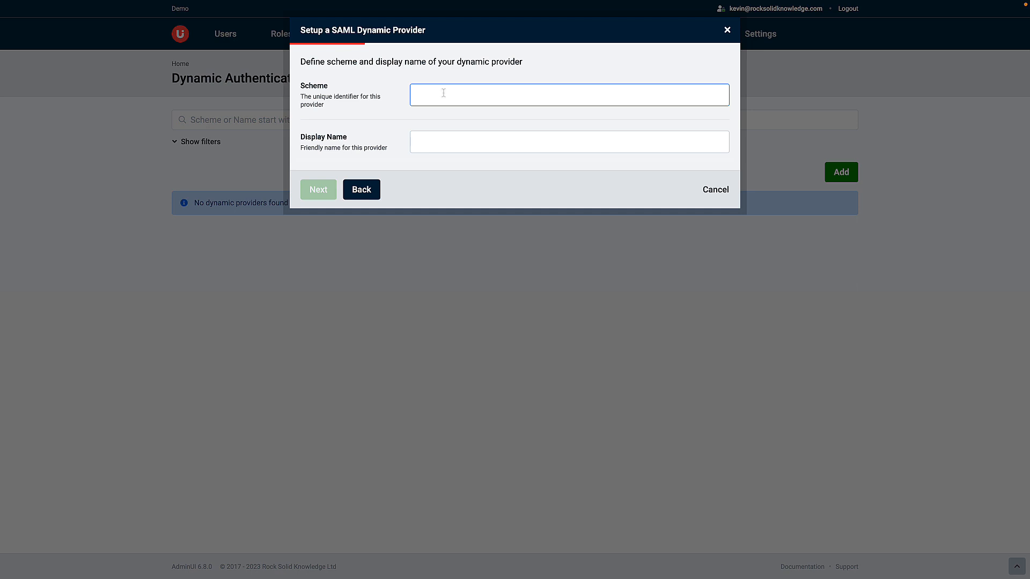
pyautogui.write('RskSaml')
pyautogui.press('Tab')
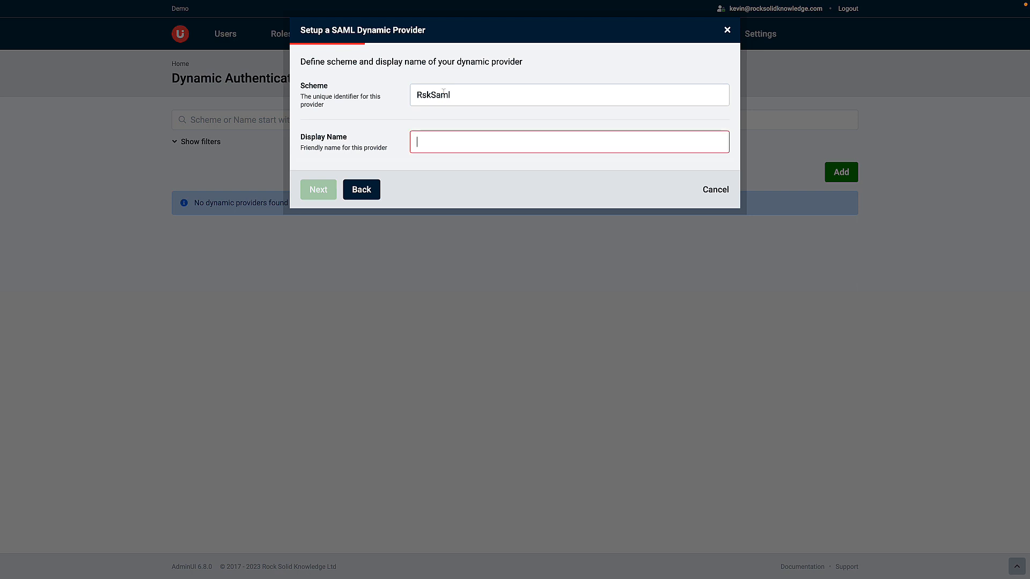
pyautogui.write('RS')
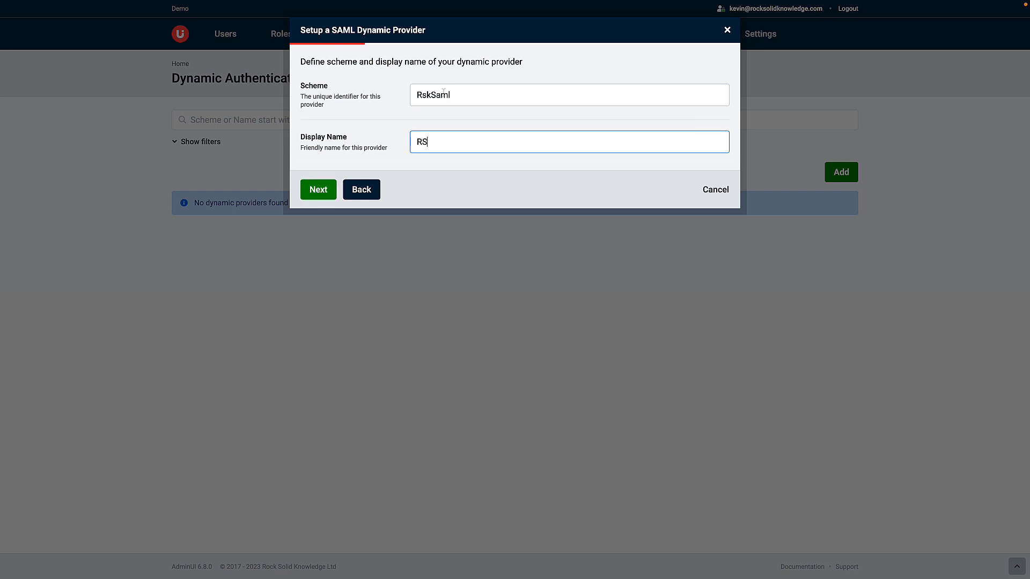
pyautogui.write('K Saml')
pyautogui.click(325, 189)
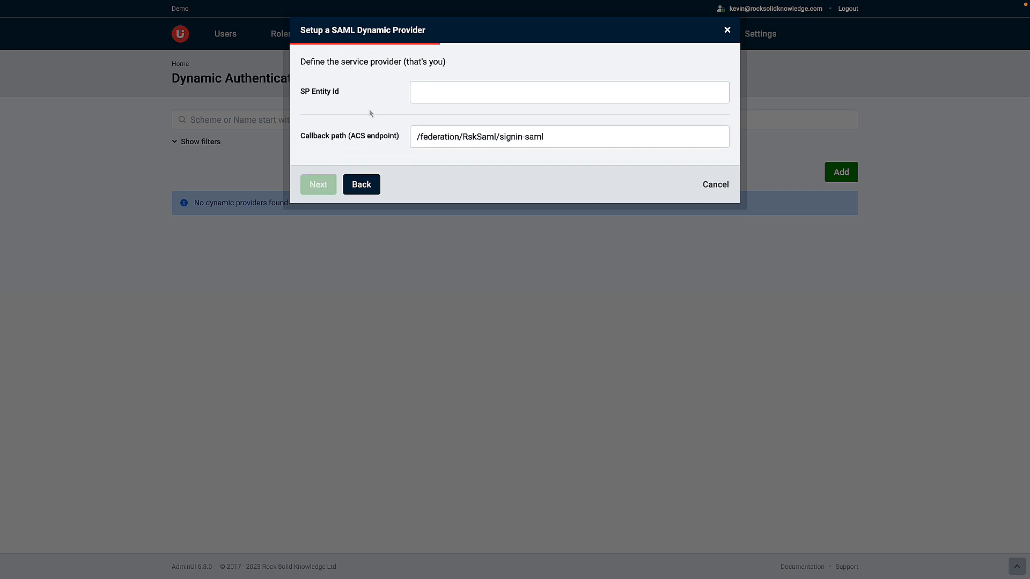
pyautogui.click(430, 92)
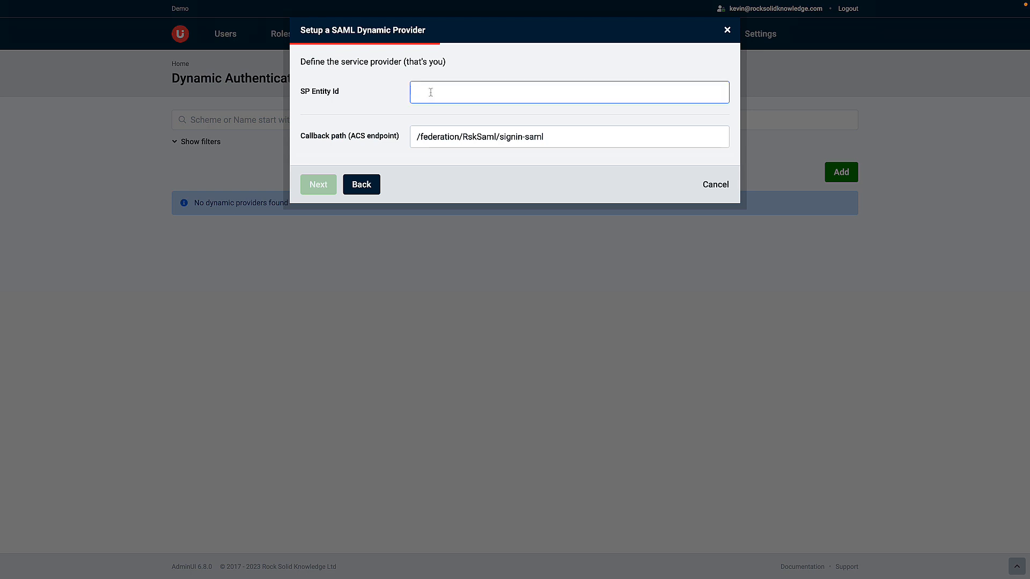
pyautogui.write('https://localhost:5443')
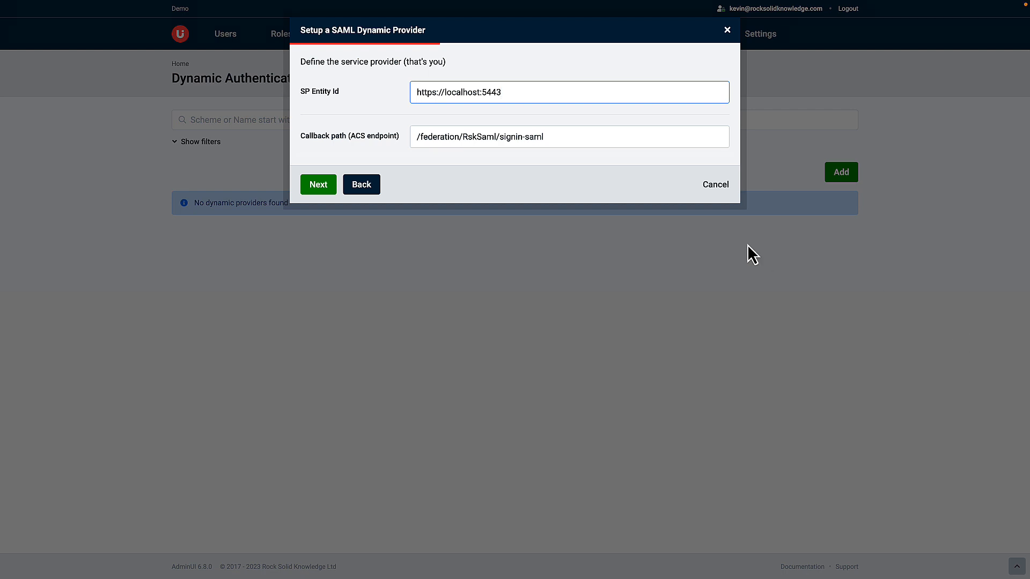
pyautogui.click(326, 185)
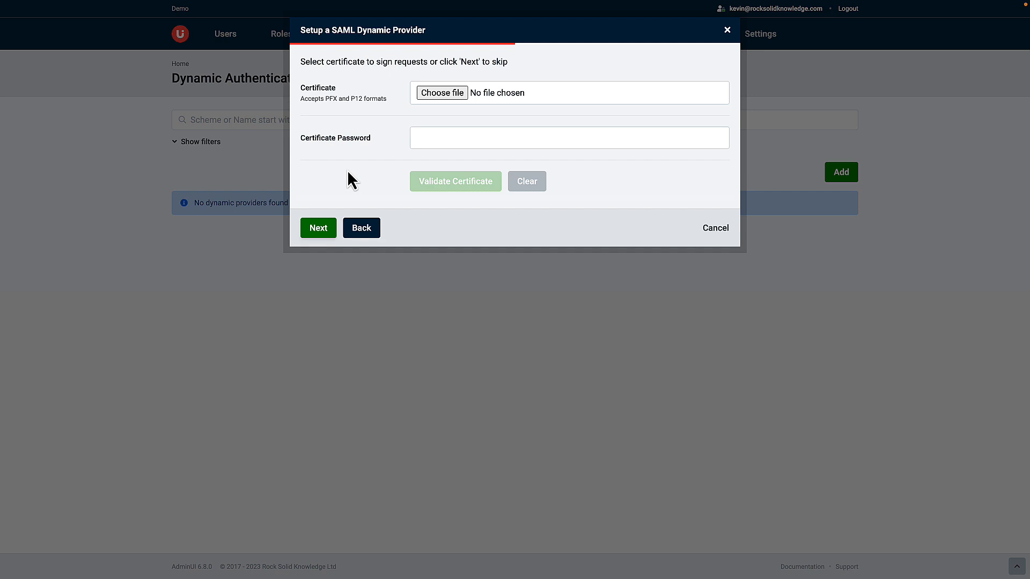
pyautogui.click(322, 229)
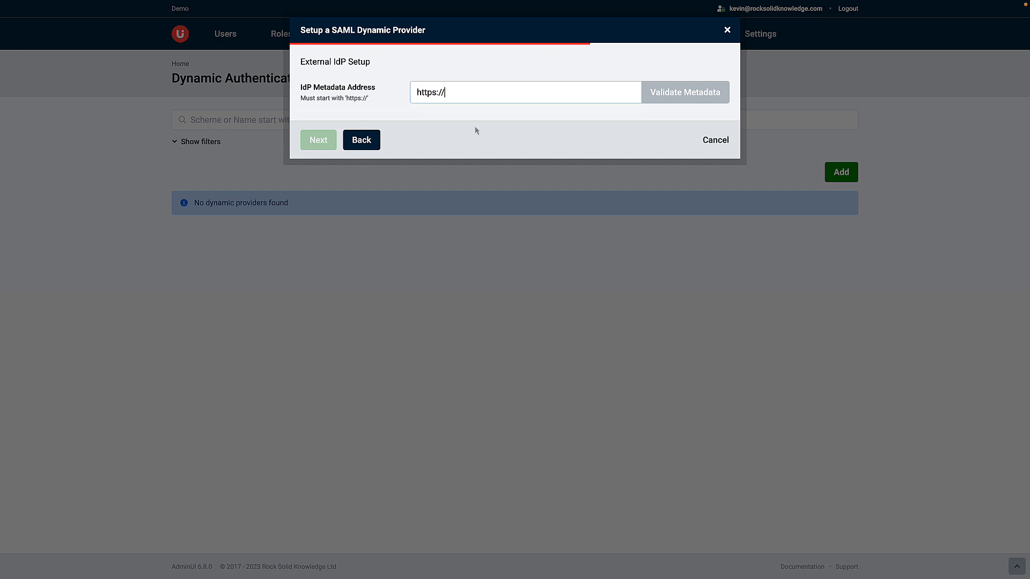
pyautogui.click(475, 92)
pyautogui.write('lov')
pyautogui.press('BackSpace')
pyautogui.write('c')
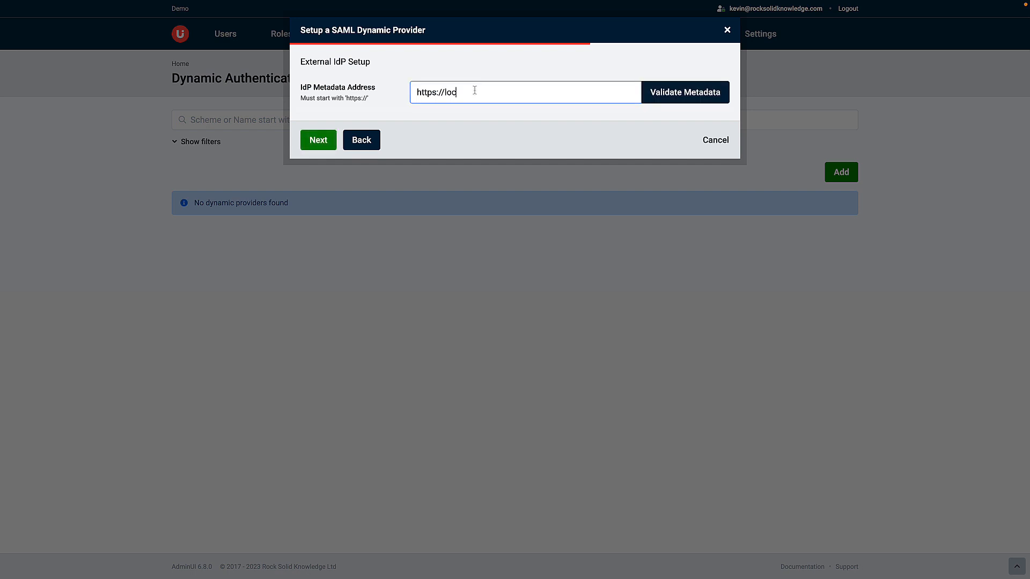
pyautogui.write('alhost:5001/saml/metadata')
pyautogui.click(697, 99)
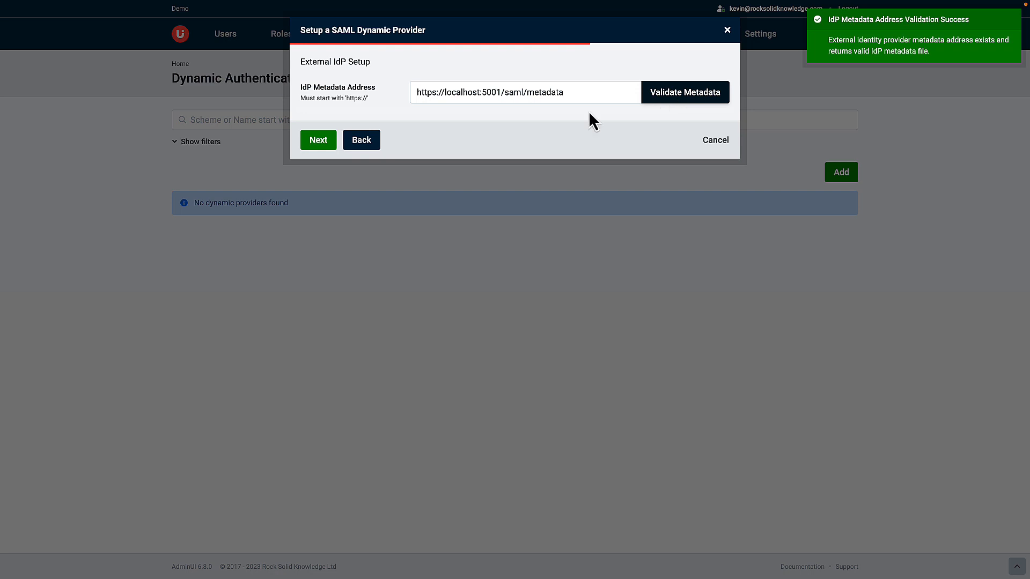
pyautogui.click(320, 142)
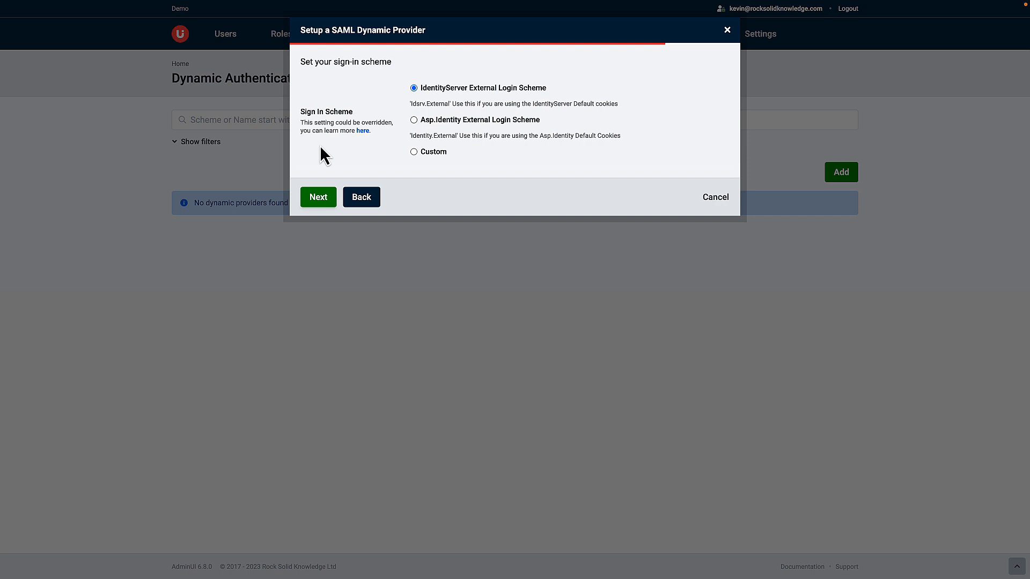
# Choose the Asp.Identity External Login Scheme as sign-in scheme and save the provider.
pyautogui.click(414, 120)
pyautogui.click(318, 197)
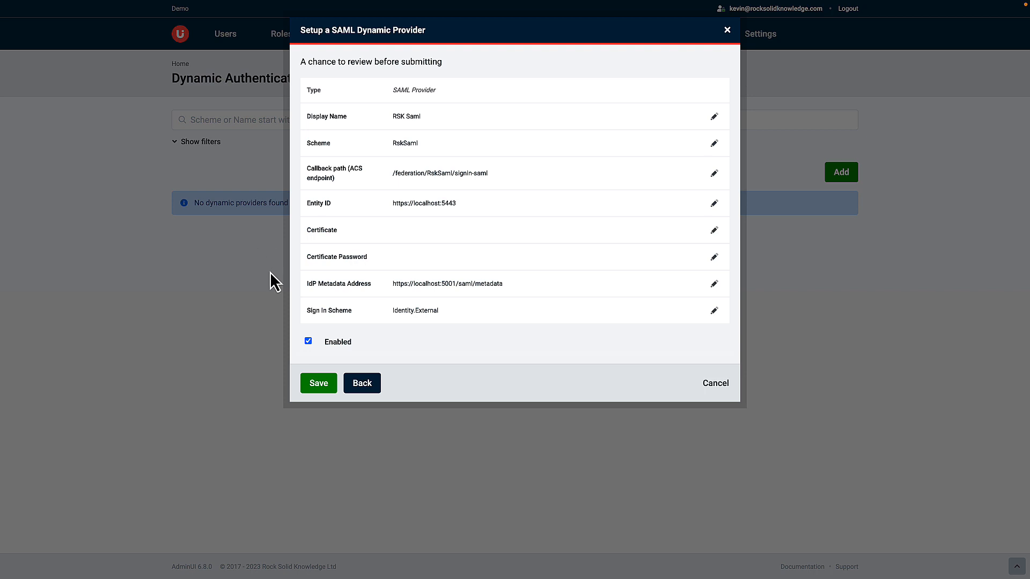
pyautogui.click(317, 386)
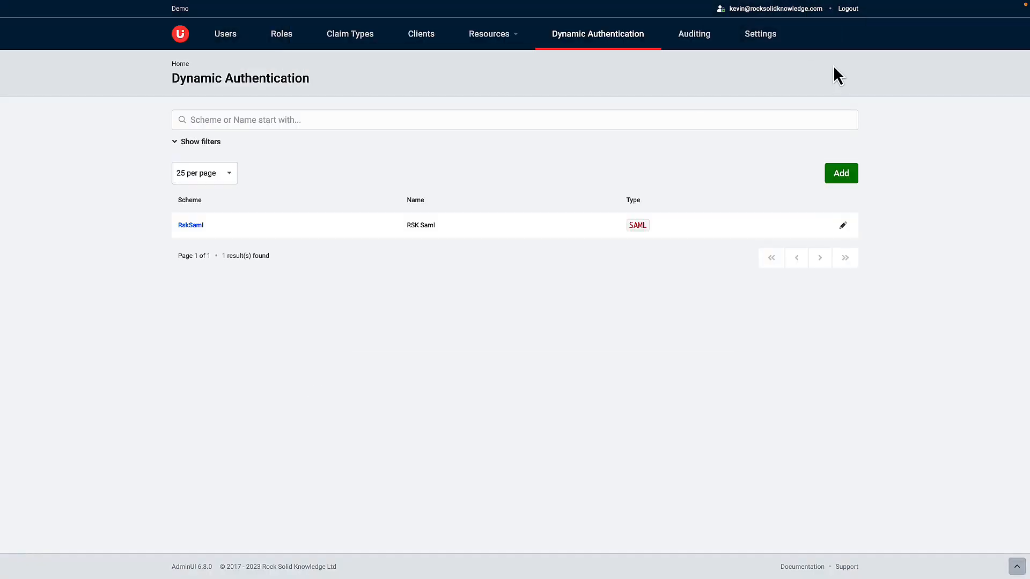
# Log out of AdminUI and sign in again using the RSK Saml external login.
pyautogui.click(848, 10)
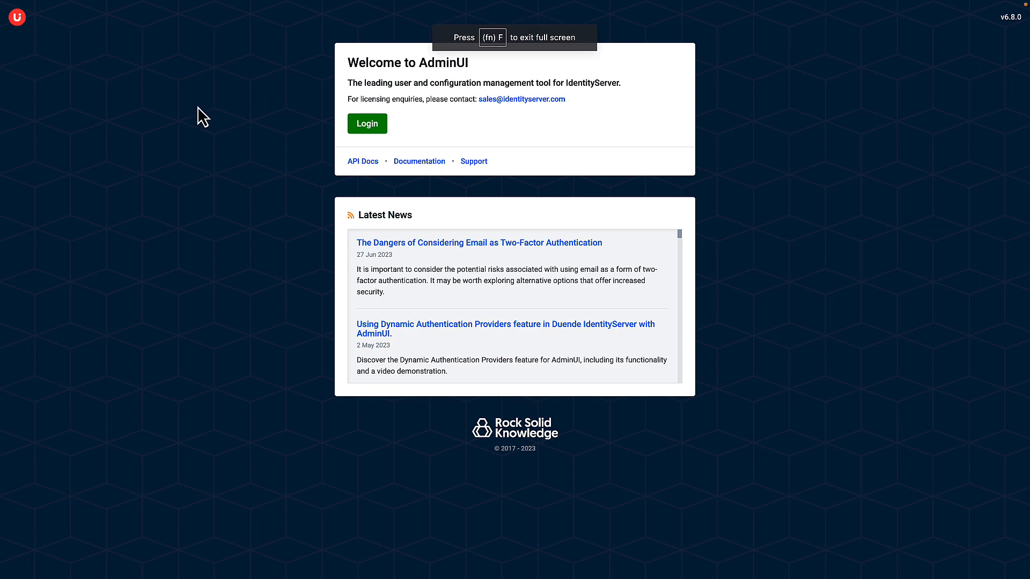
pyautogui.click(369, 129)
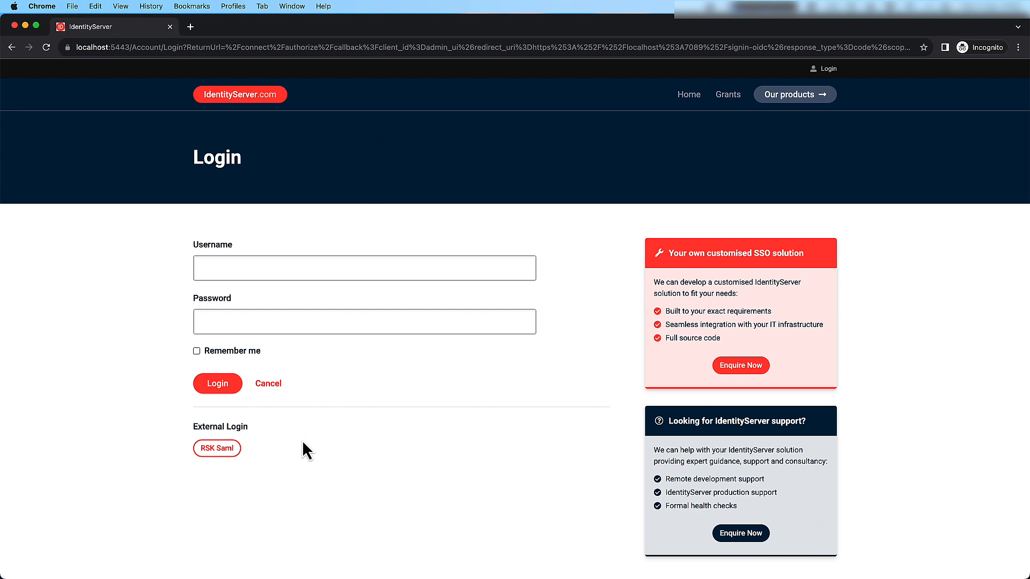
pyautogui.click(229, 455)
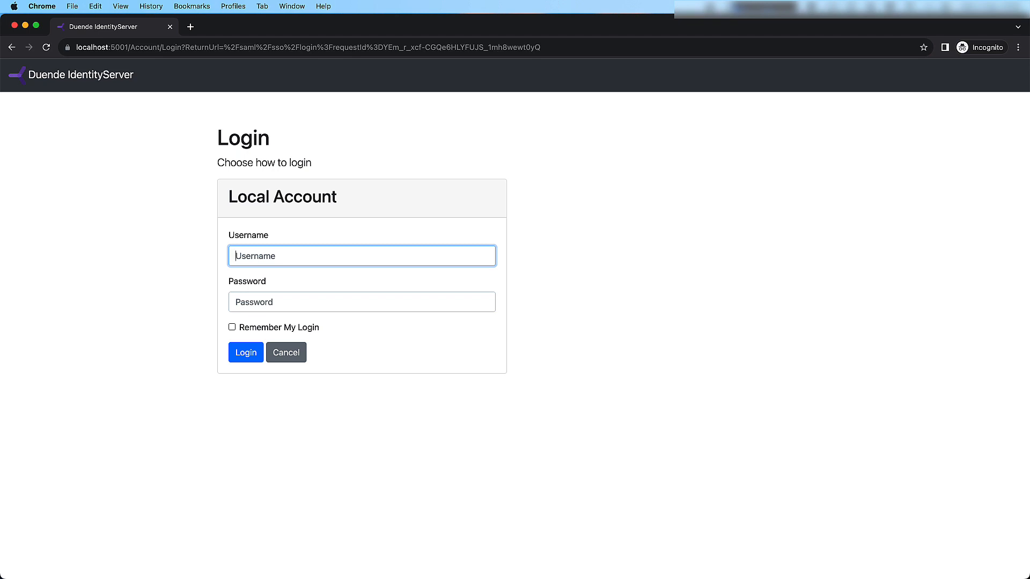
# Sign in at the external identity provider with the test user's username and password.
pyautogui.write('alice')
pyautogui.press('Tab')
pyautogui.write('ali')
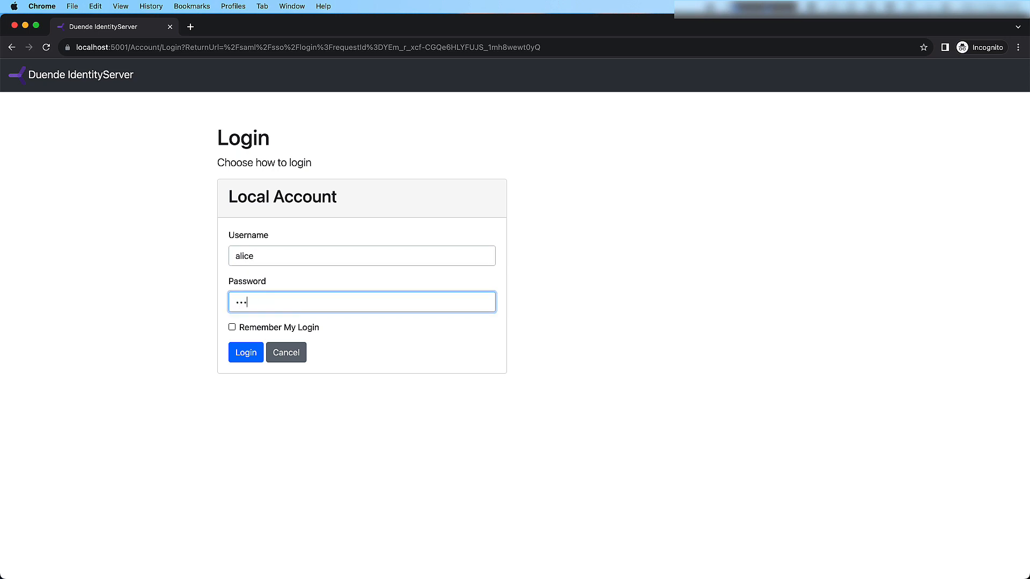
pyautogui.write('ce')
pyautogui.press('Return')
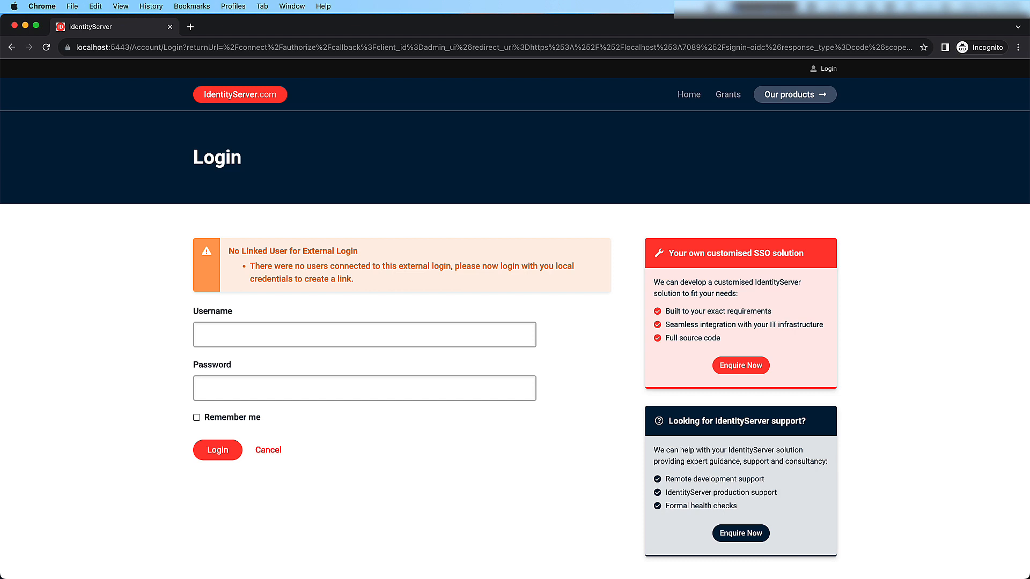
# Link the external login by signing in with the local account's e-mail and password.
pyautogui.click(365, 334)
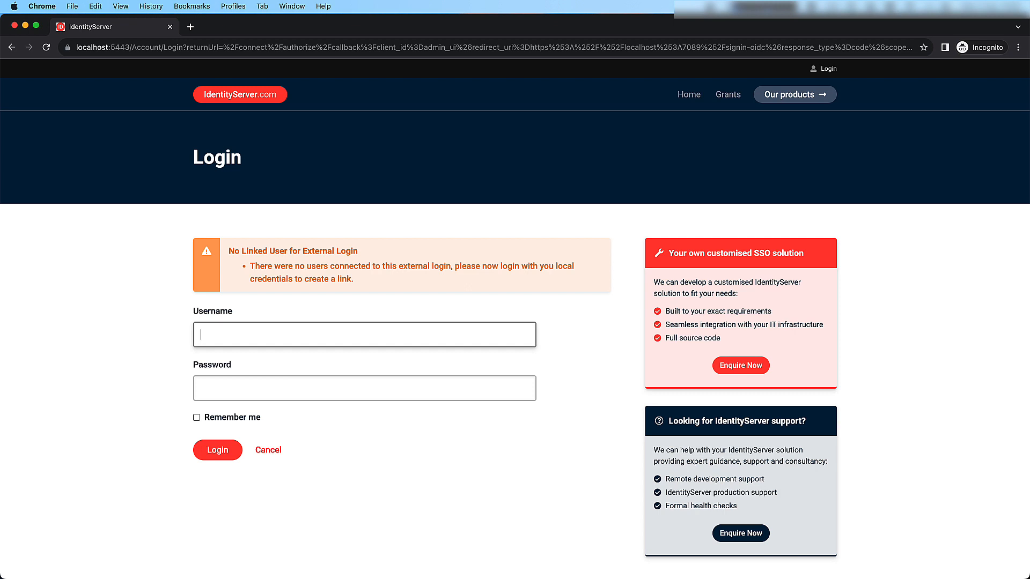
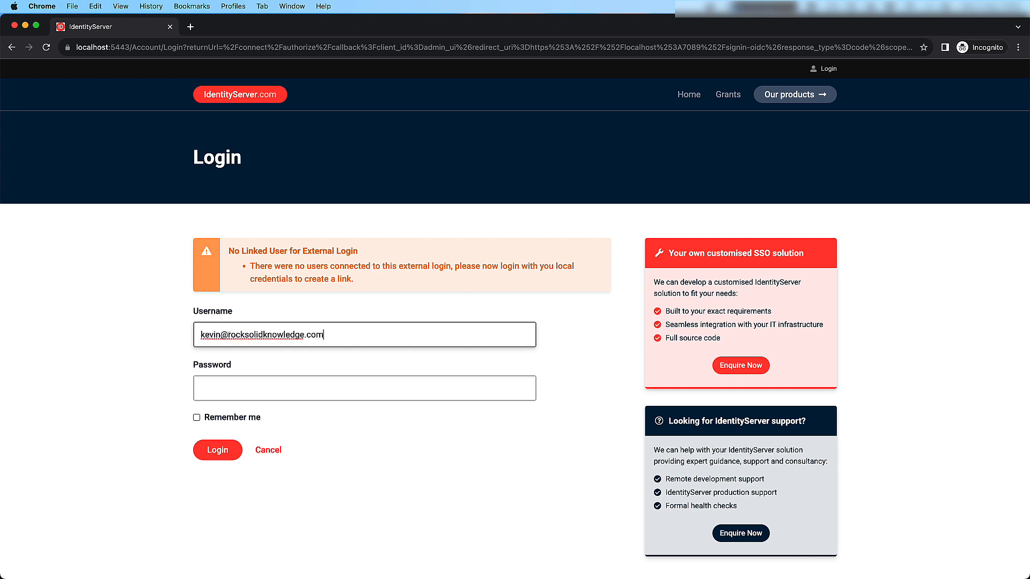
pyautogui.press('Tab')
pyautogui.write('••••••••••••')
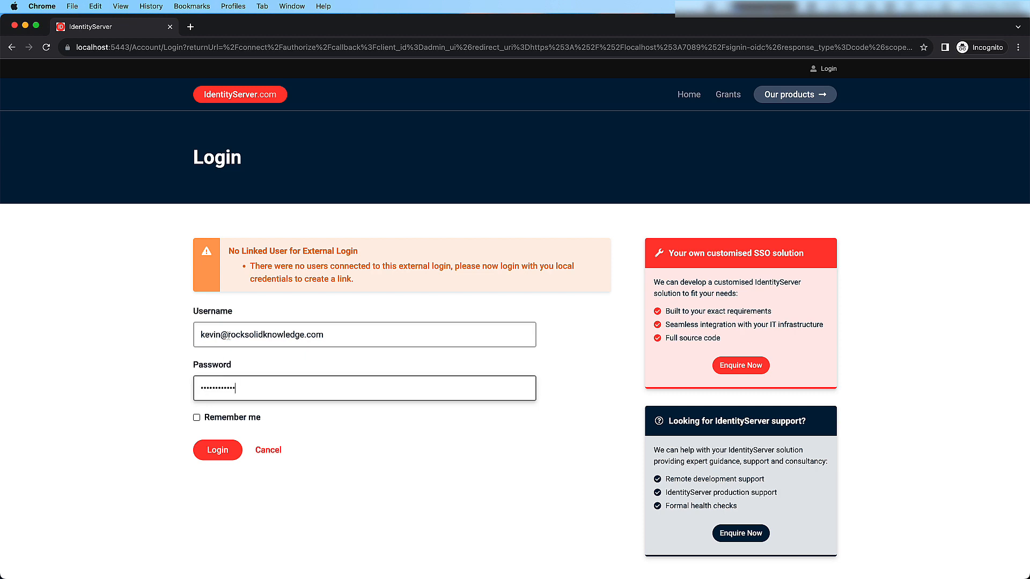
pyautogui.click(224, 456)
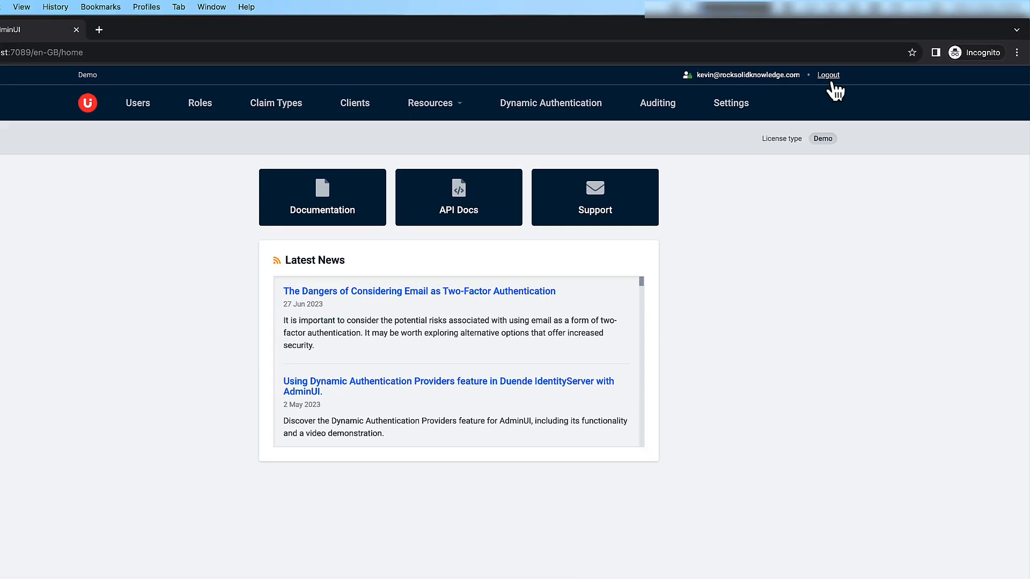
# Log out of AdminUI and open the login page again.
pyautogui.click(848, 68)
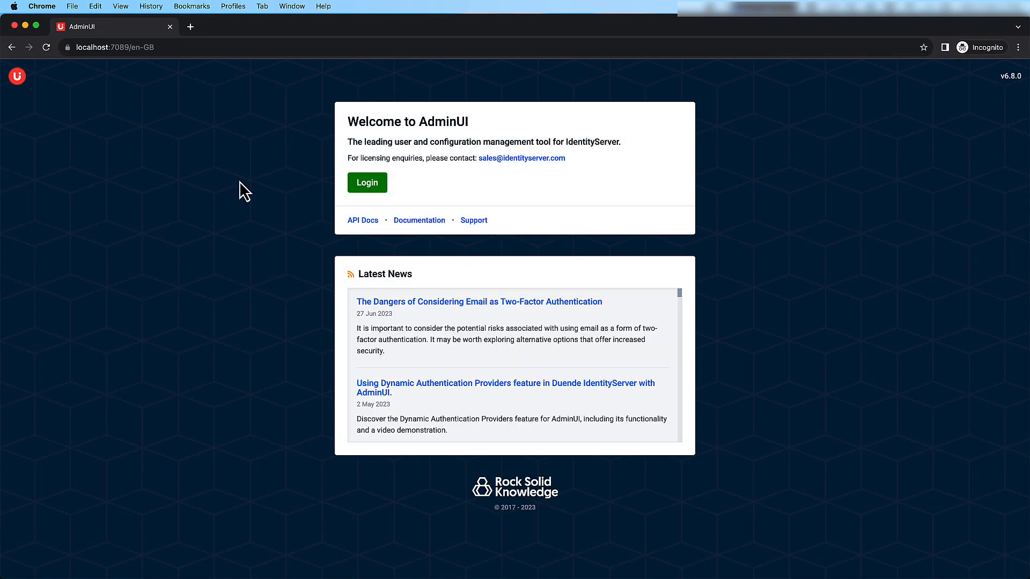
pyautogui.click(376, 184)
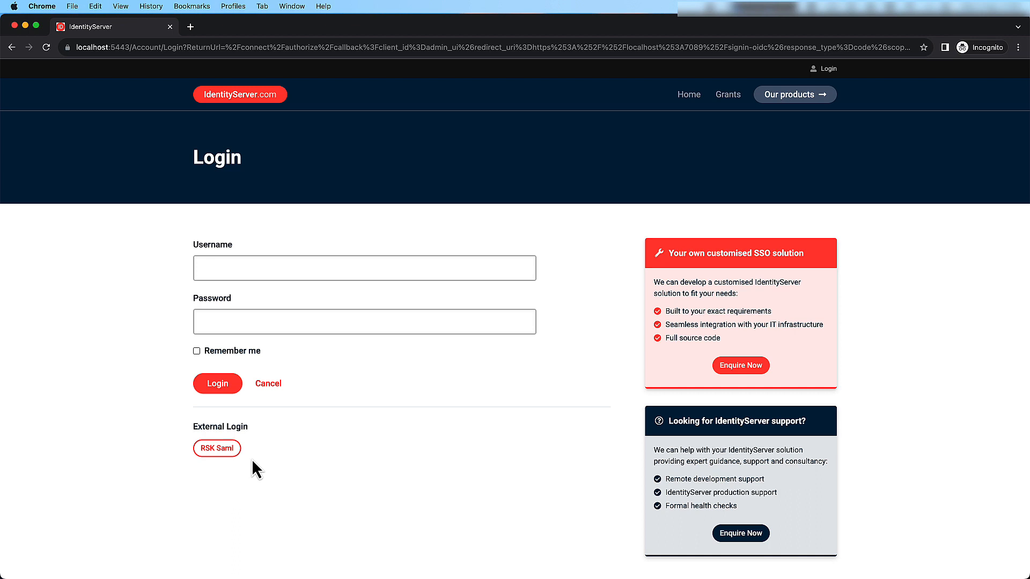
# Sign in again through the RSK Saml external login, entering the test user's username and password.
pyautogui.click(225, 448)
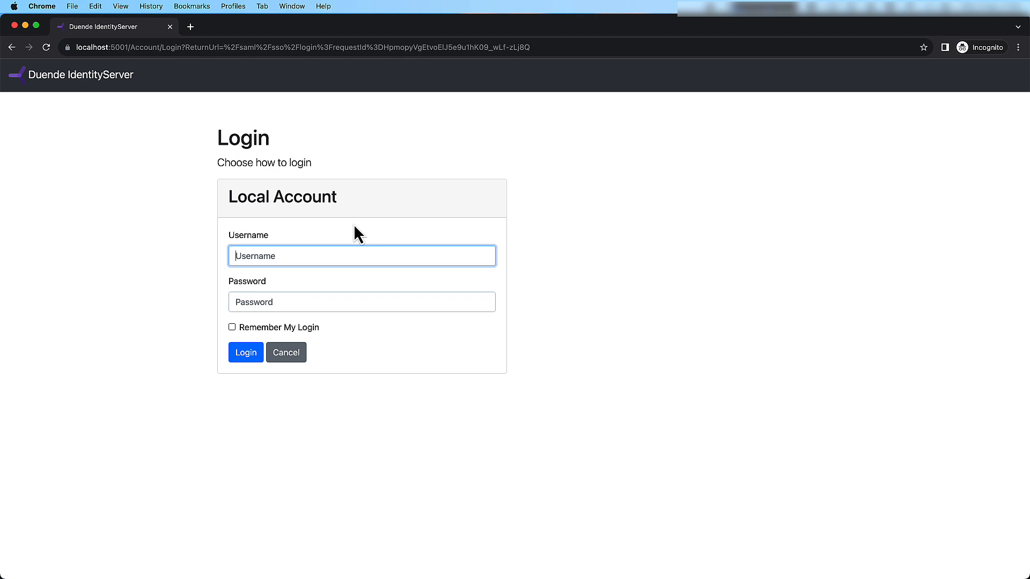
pyautogui.write('alice')
pyautogui.press('Tab')
pyautogui.write('al')
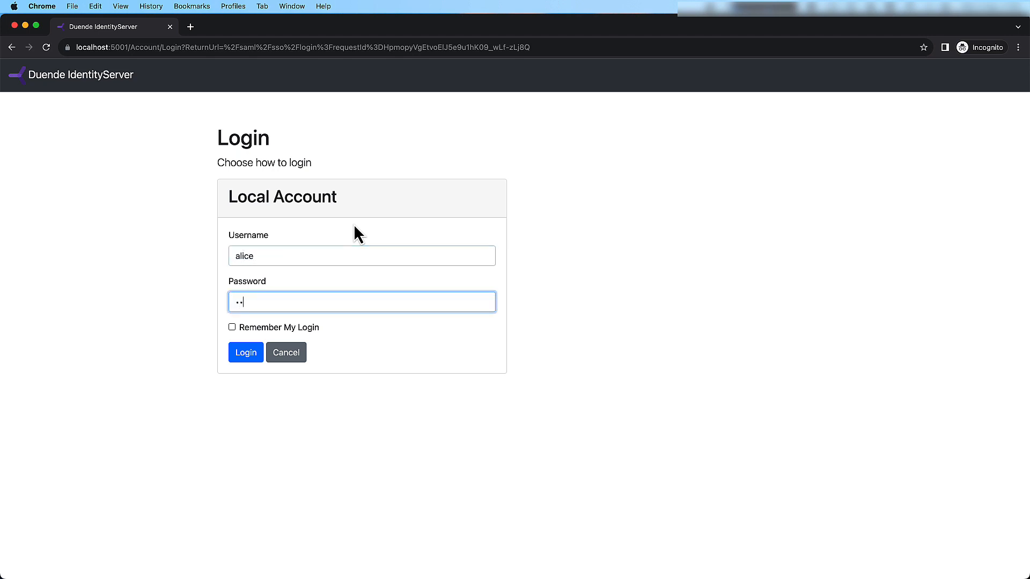
pyautogui.write('ice')
pyautogui.click(250, 355)
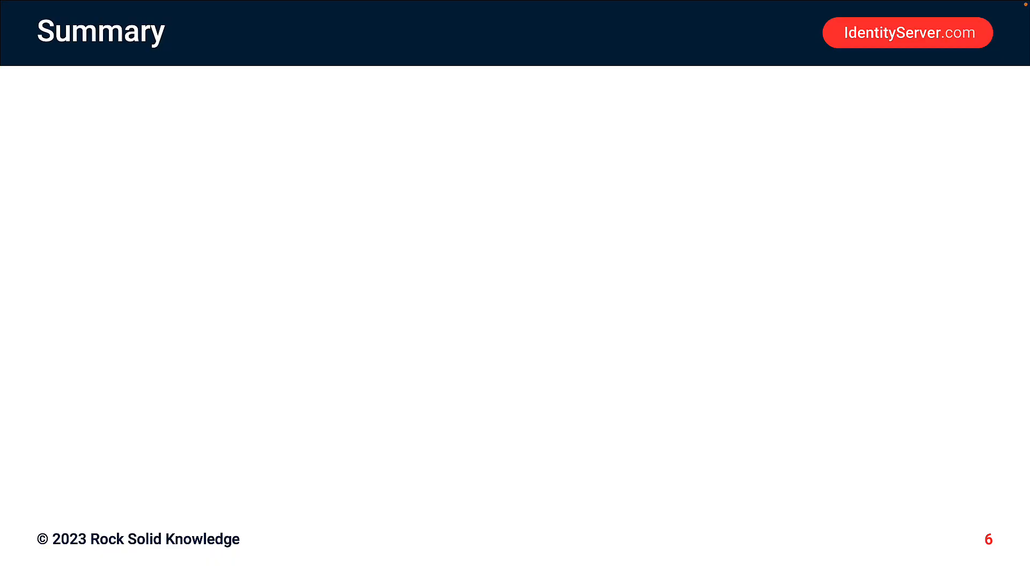
pyautogui.press('Right')
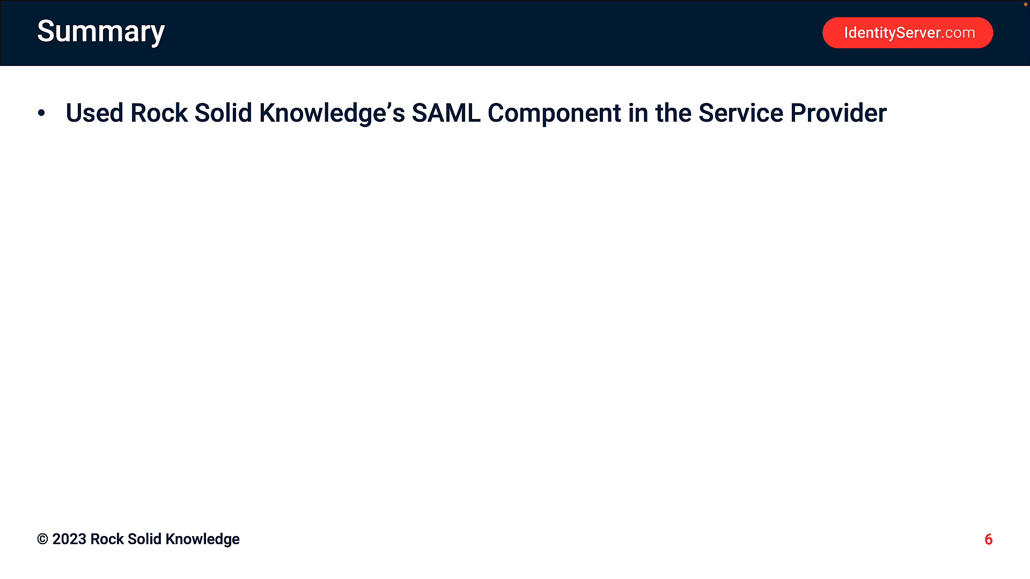
pyautogui.press('Right')
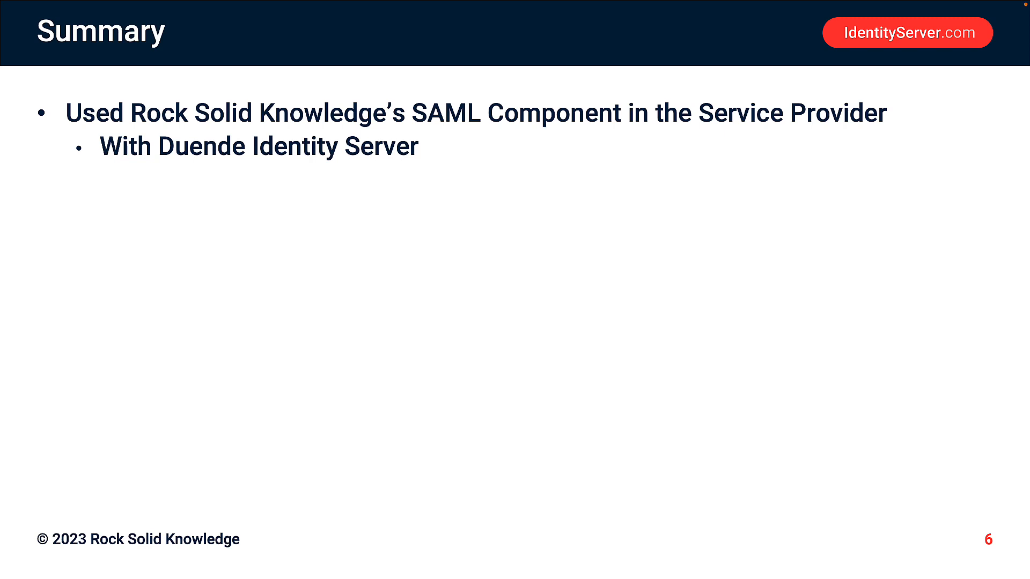
pyautogui.press('Right')
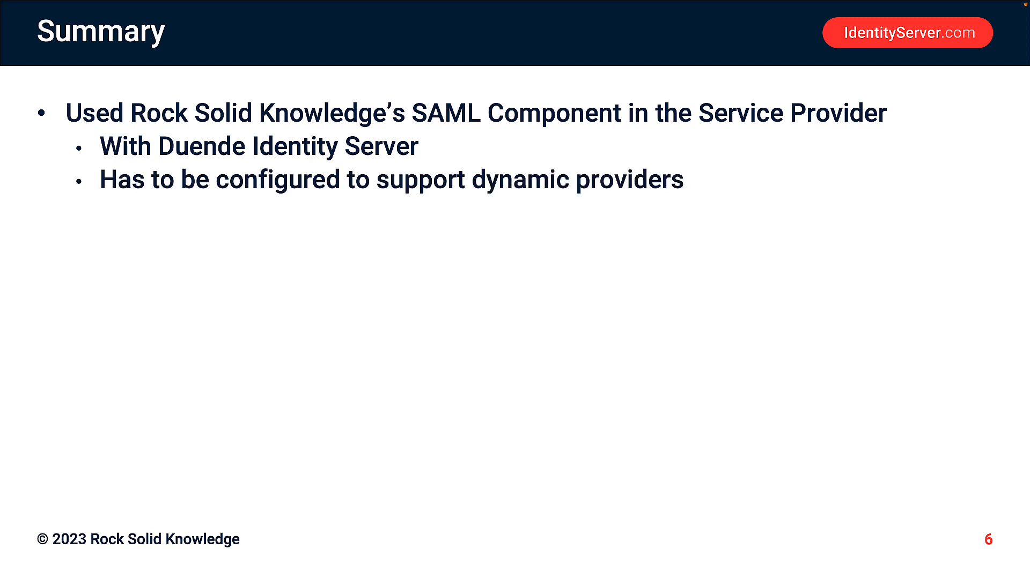
pyautogui.press('Right')
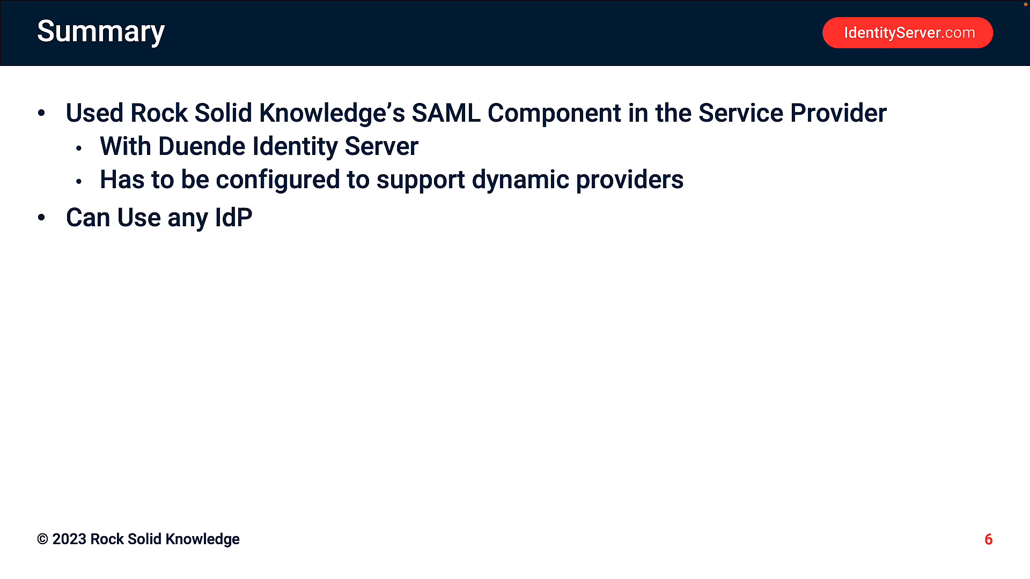